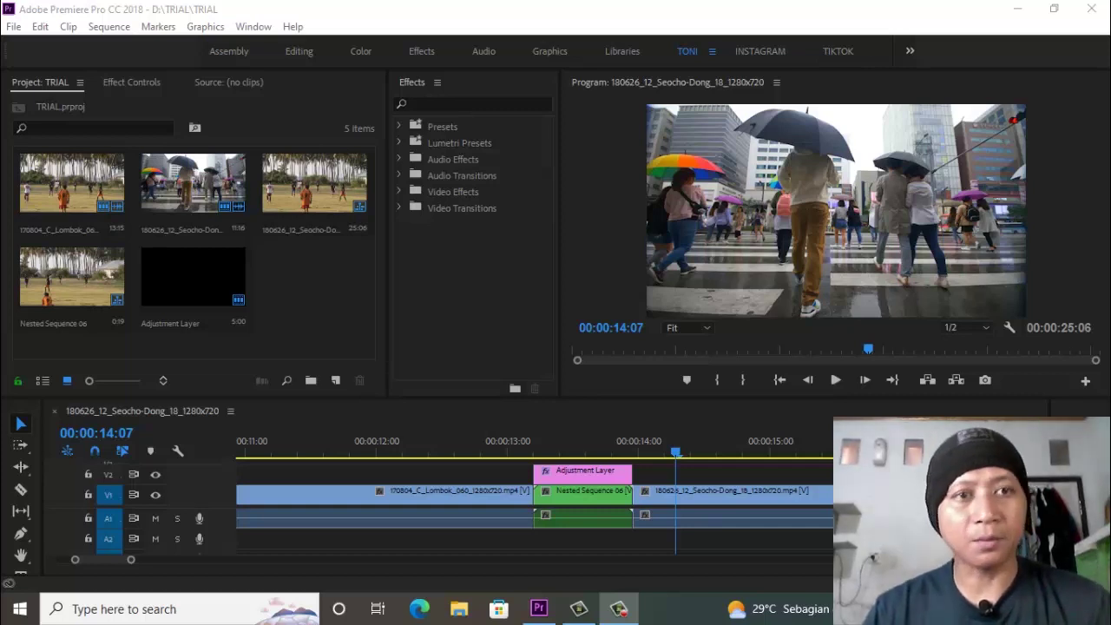
Delete the unused media cache files in the Media Cache preferences, apply the preferences, and close Premiere Pro.
left_click(40, 27)
mouse_move(78, 508)
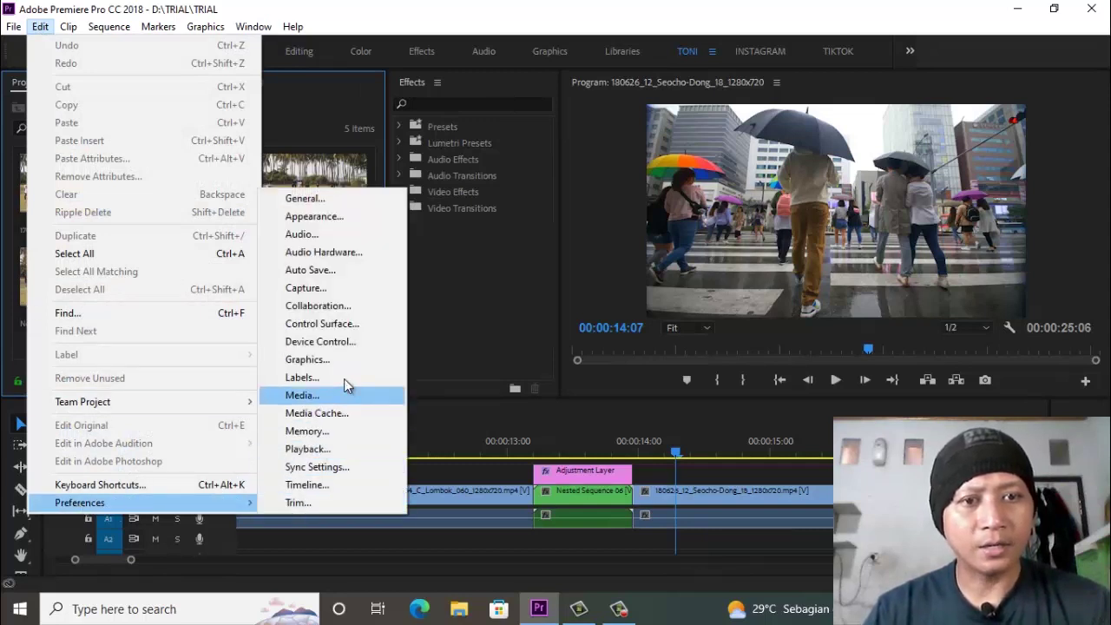
left_click(331, 421)
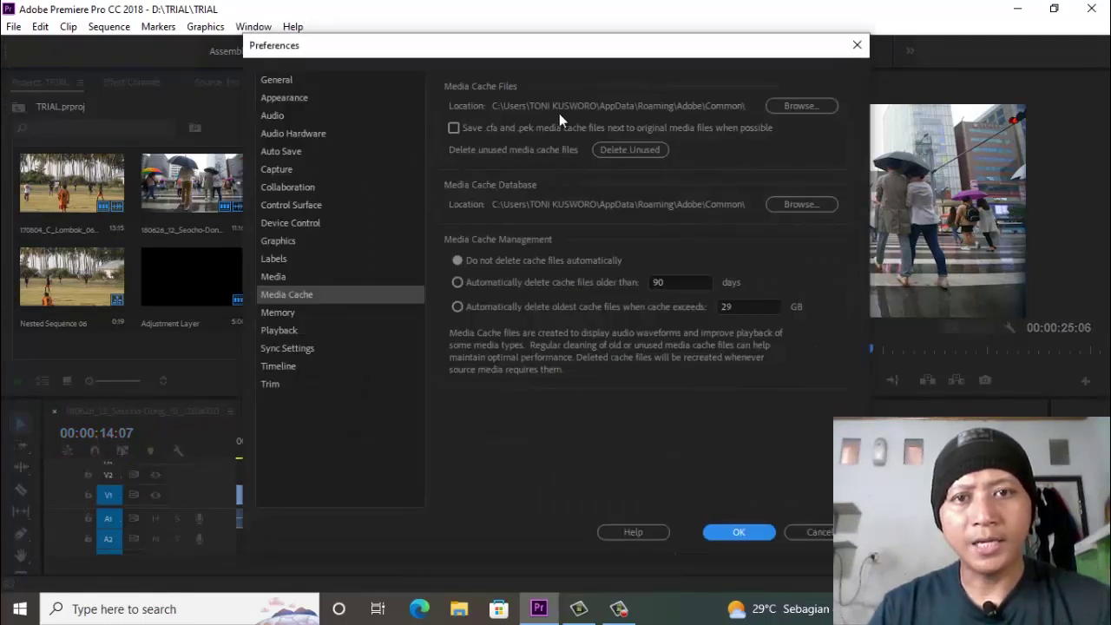
left_click(639, 150)
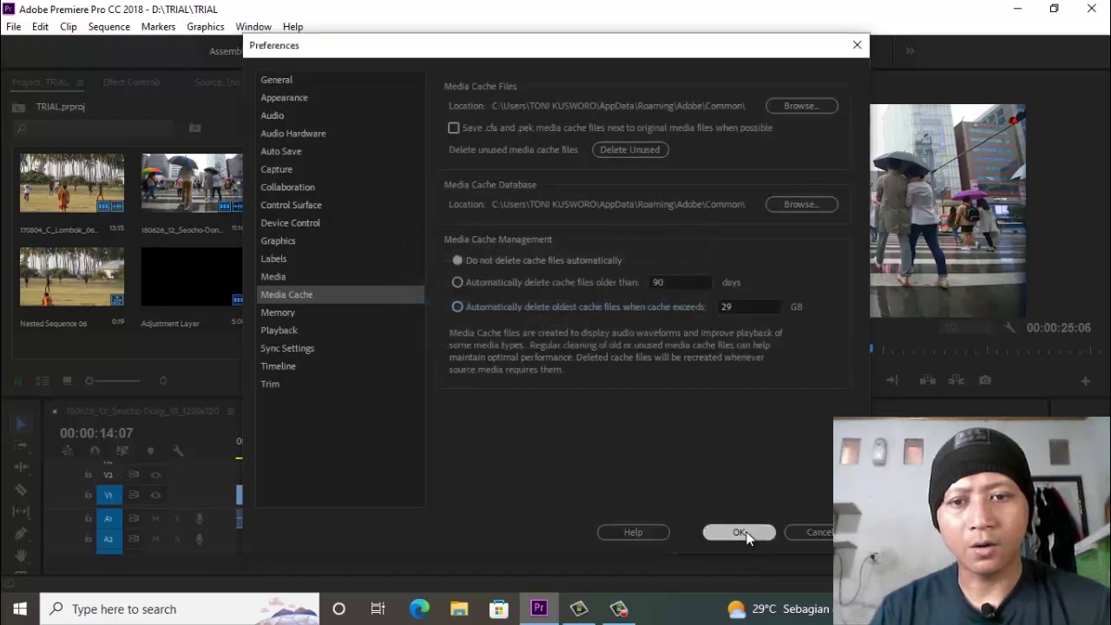
left_click(745, 532)
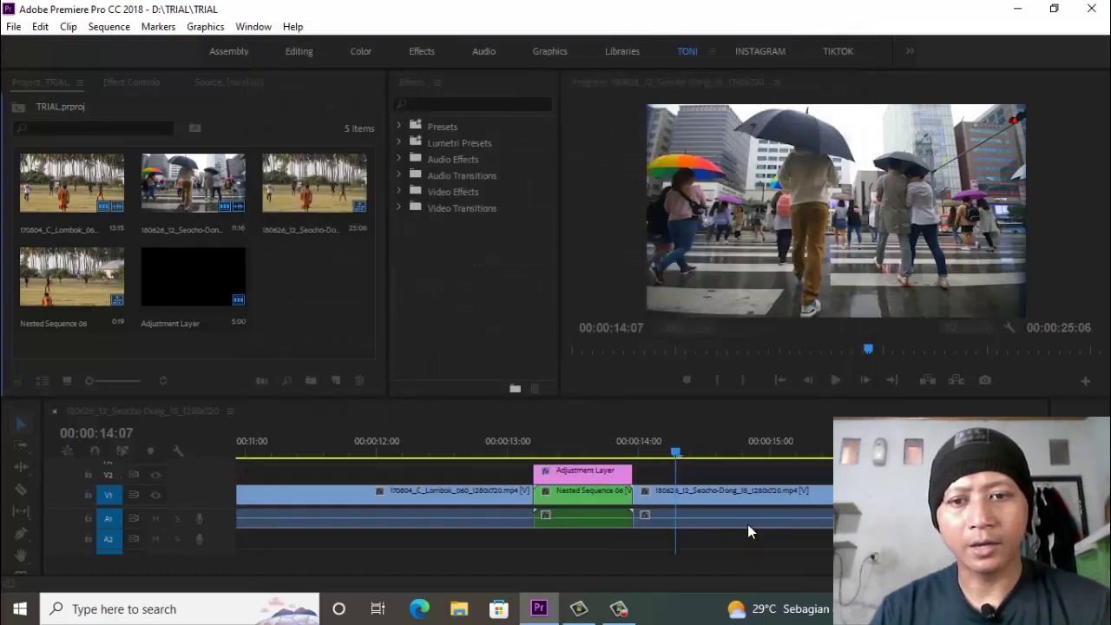
left_click(1095, 10)
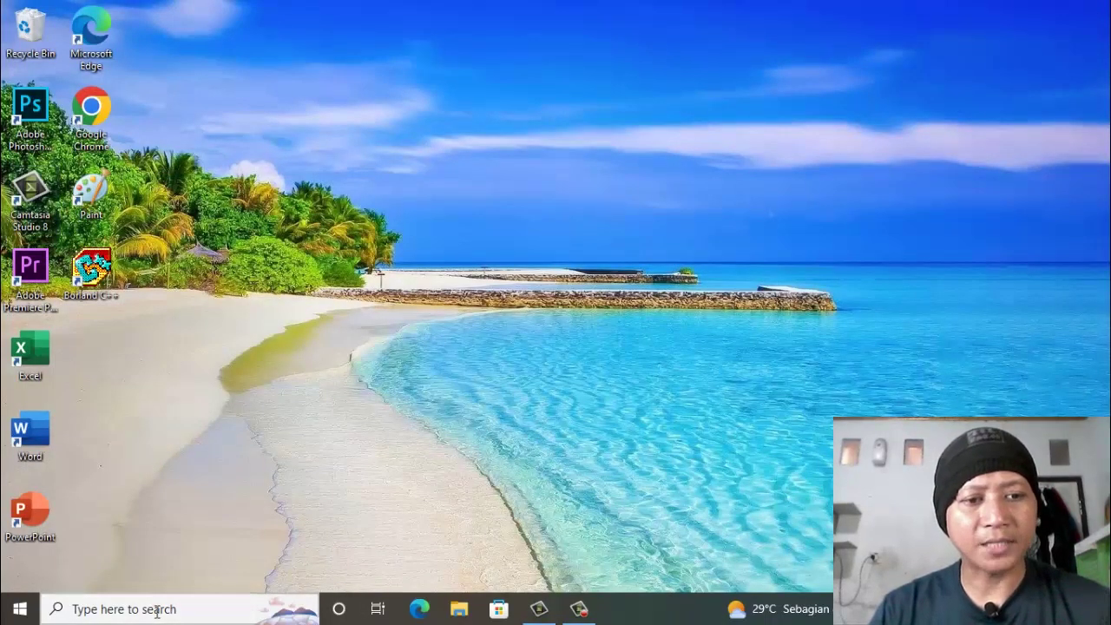
Search Windows for %TEMP% and open the matching file folder.
left_click(140, 613)
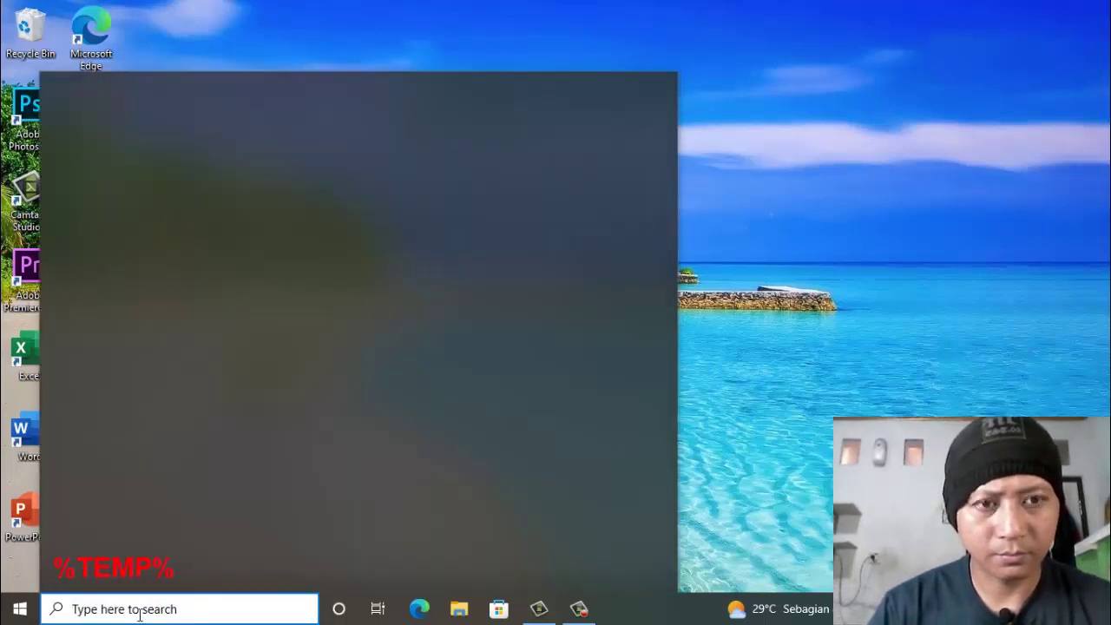
type("%")
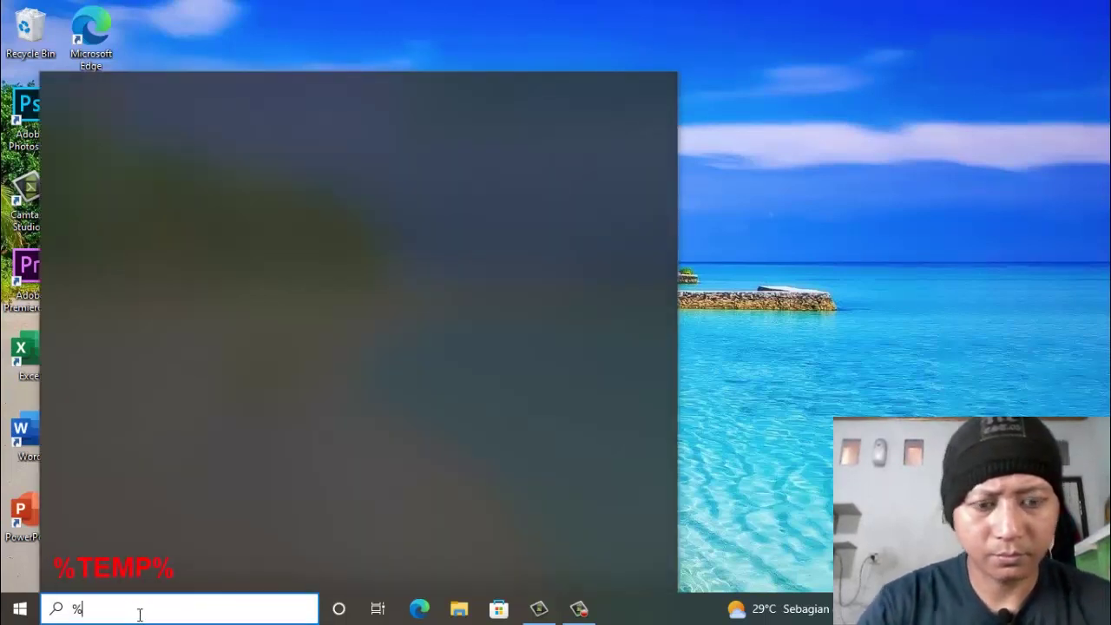
type("TEMP")
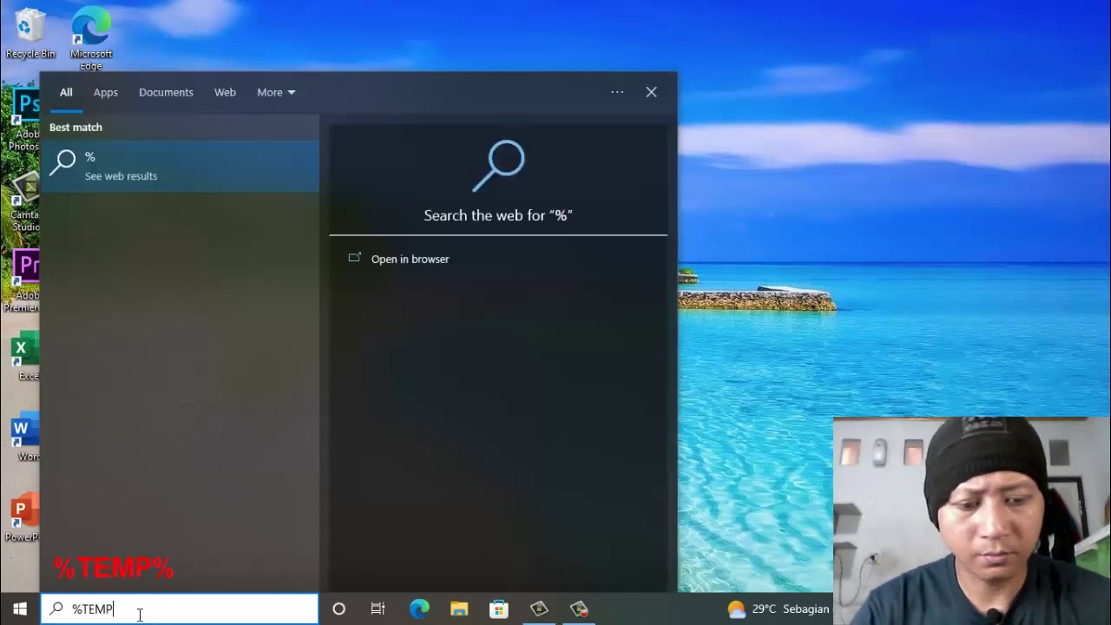
type("%")
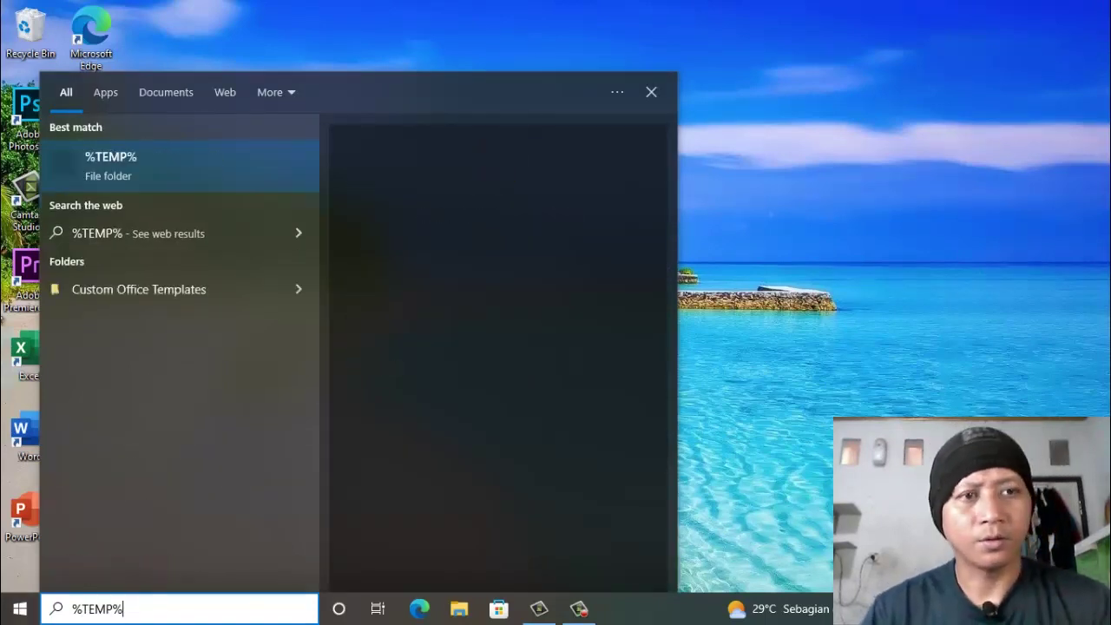
left_click(165, 171)
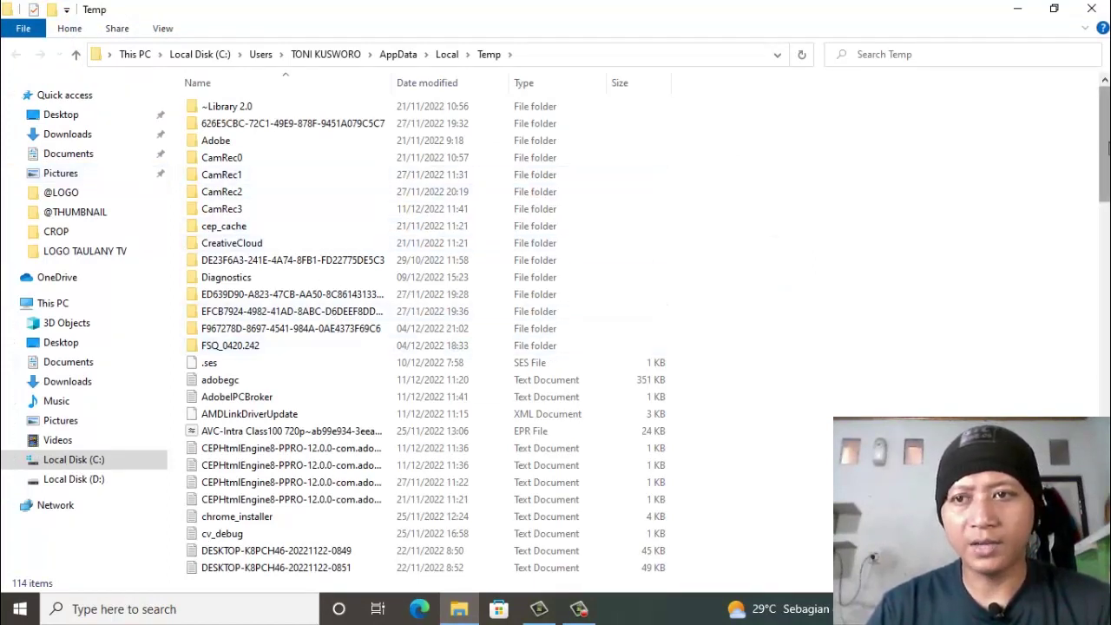
Delete everything in the user's Temp folder, skipping CamRec3 and AdobeIPCBroker and cancelling at the remaining in-use file, and close the folder.
mouse_move(1104, 144)
left_mouse_down()
mouse_move(1105, 452)
mouse_move(1104, 144)
left_mouse_up()
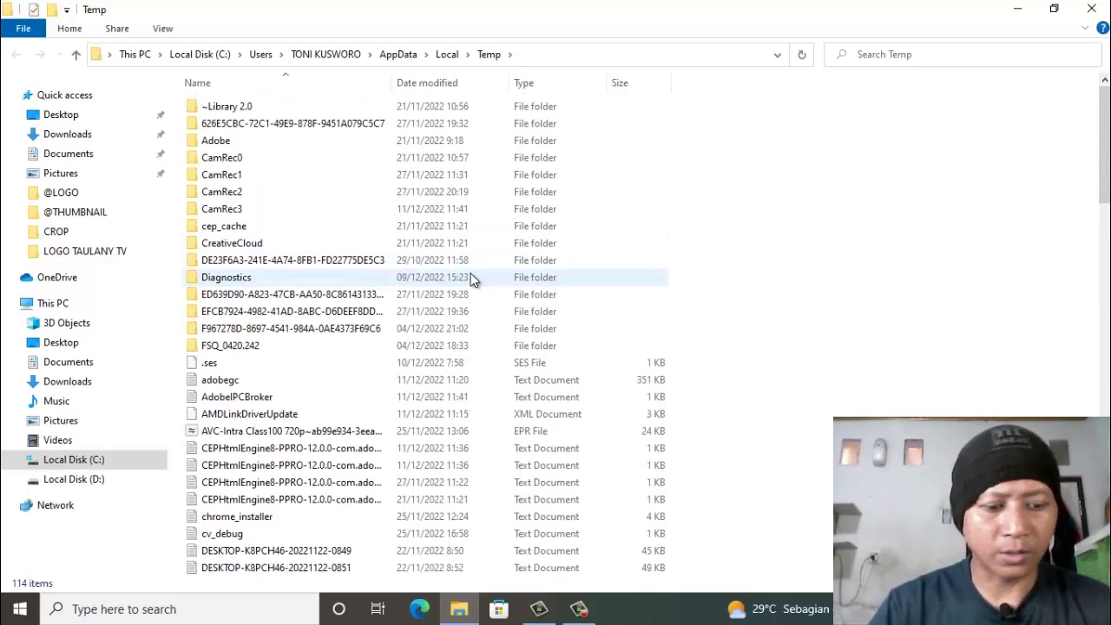
key("ctrl+a")
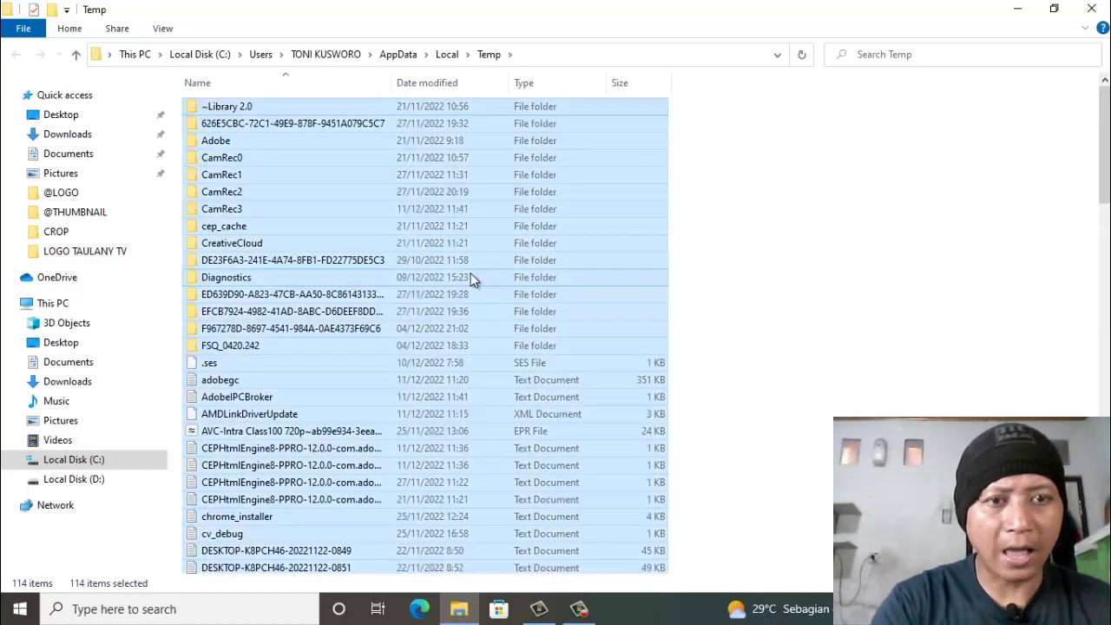
right_click(436, 205)
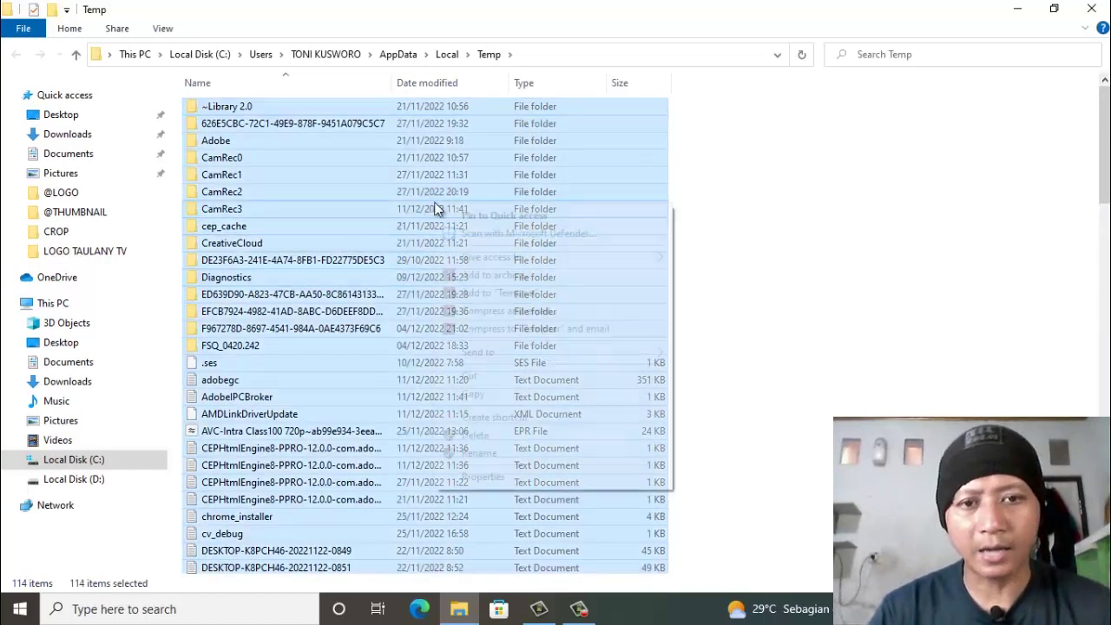
left_click(475, 435)
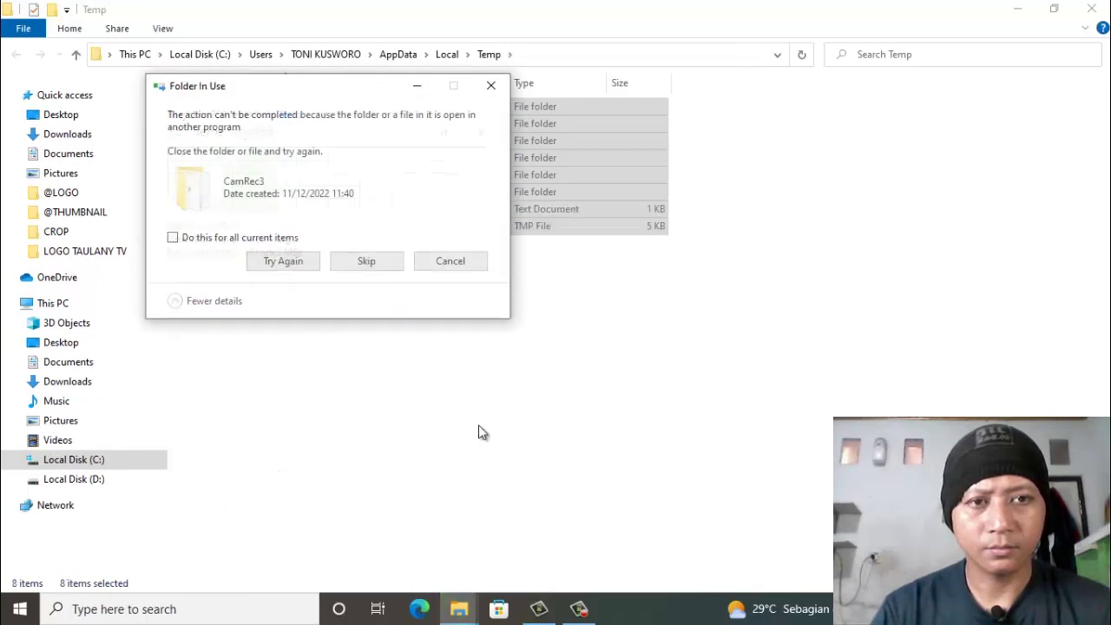
left_click(387, 265)
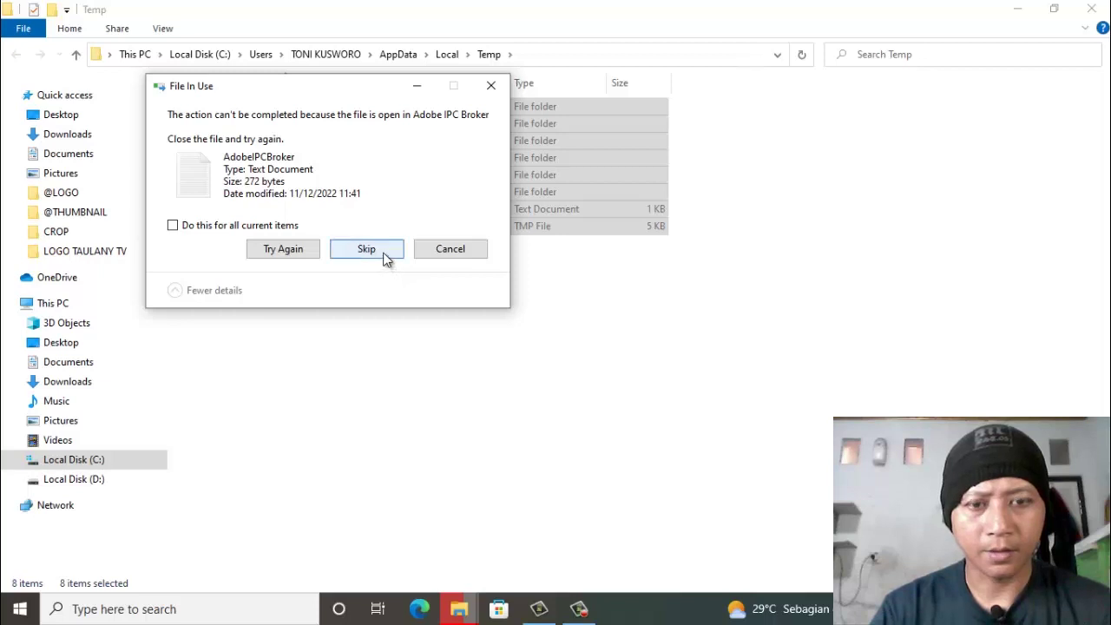
left_click(385, 252)
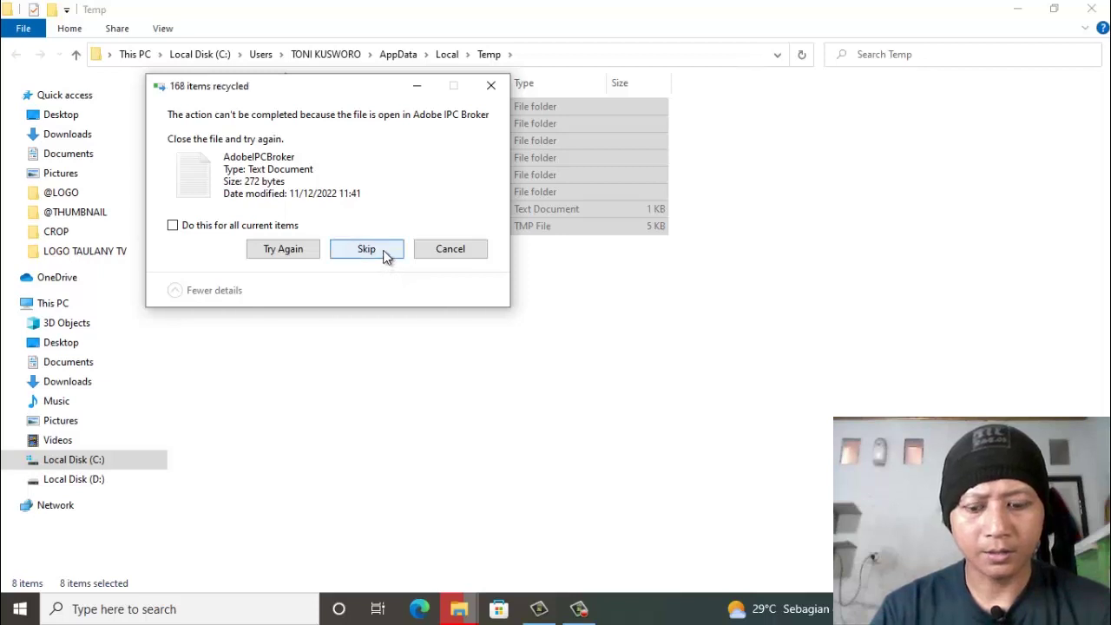
left_click(451, 250)
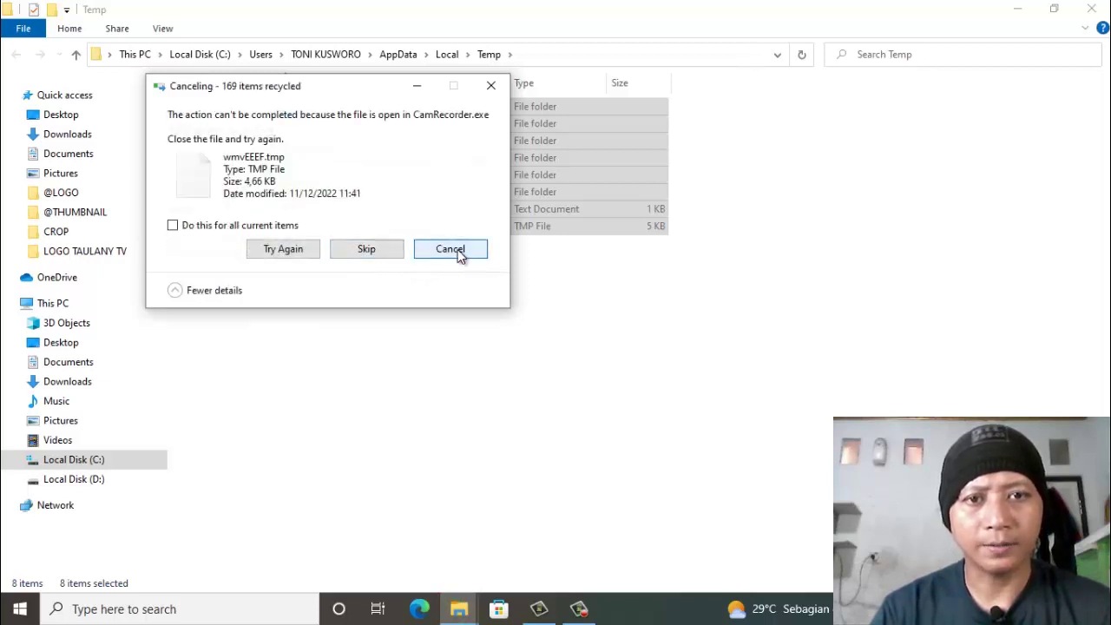
left_click(1093, 11)
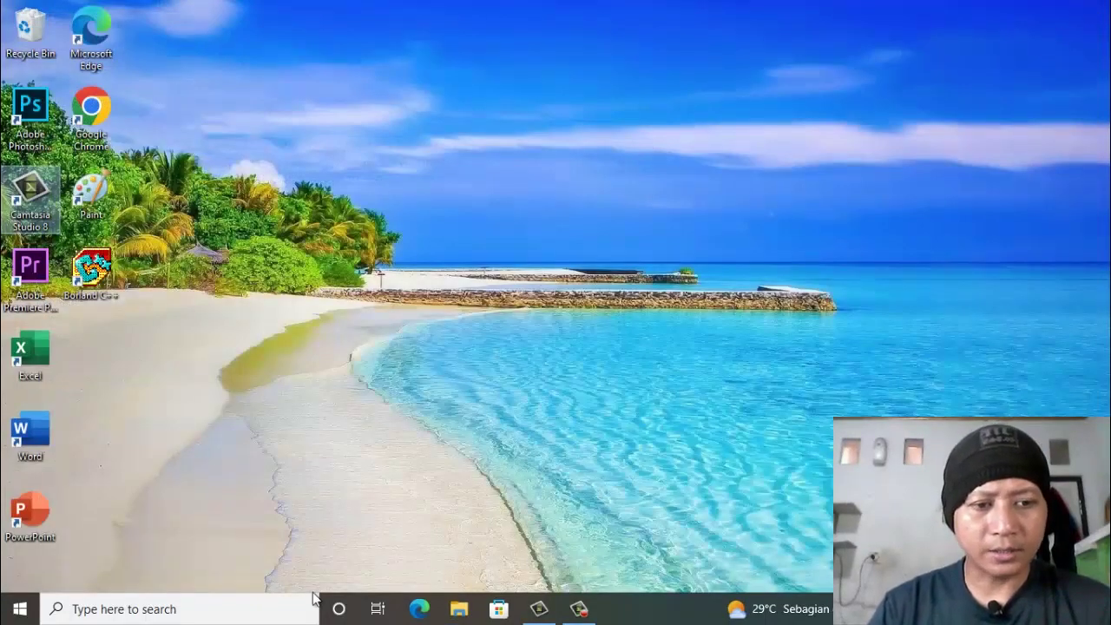
Find the Run app through Windows search and use it to open TEMP.
left_click(193, 605)
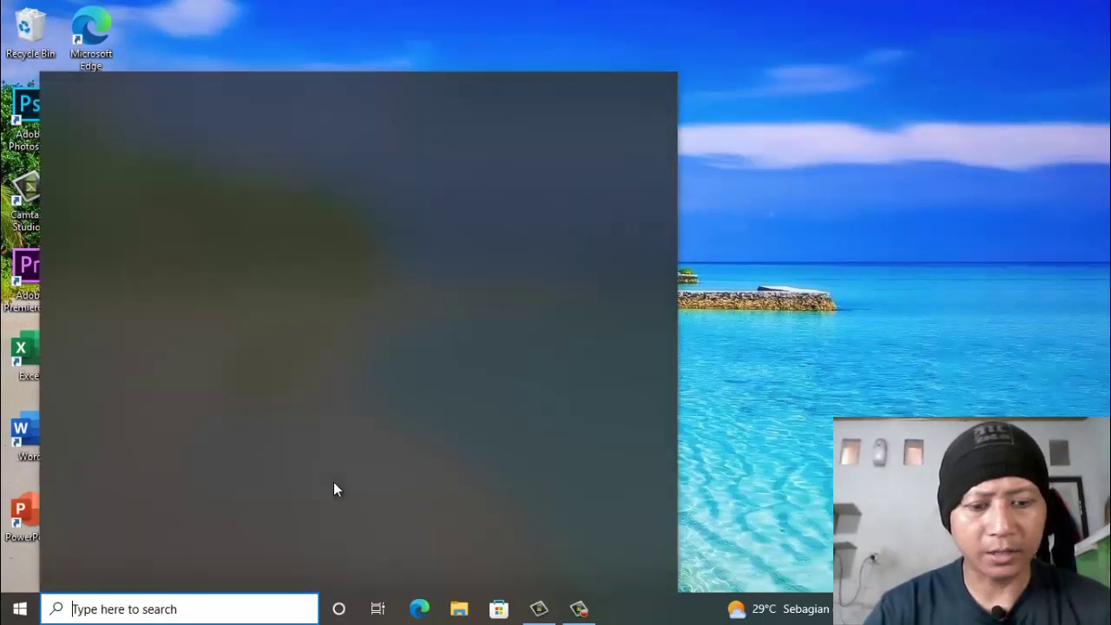
type("RUN")
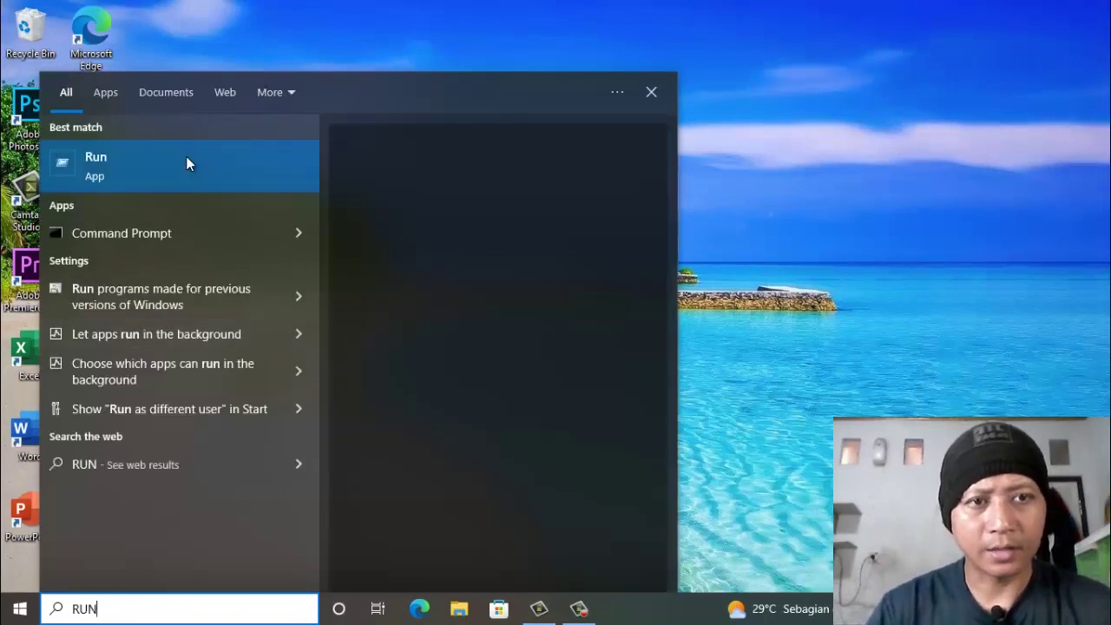
left_click(186, 157)
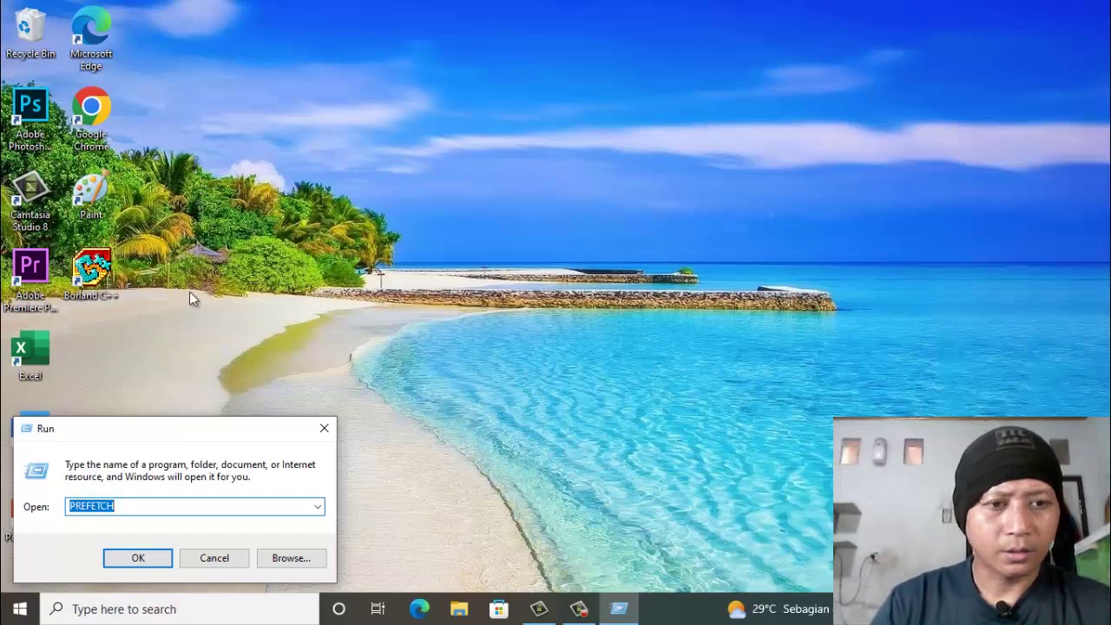
type("TEMP")
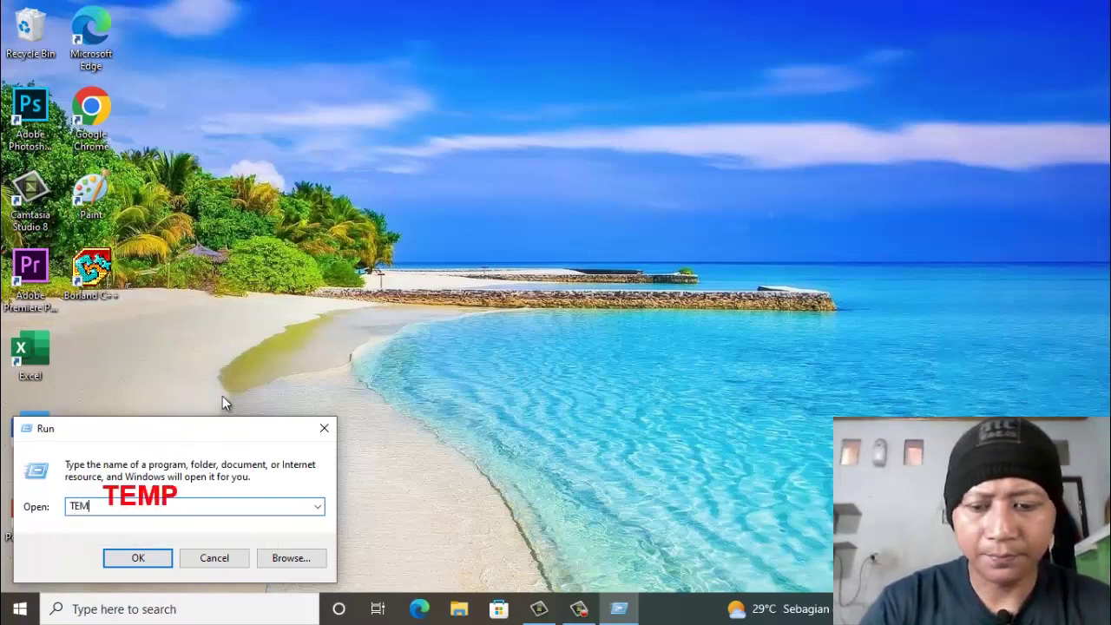
left_click(137, 560)
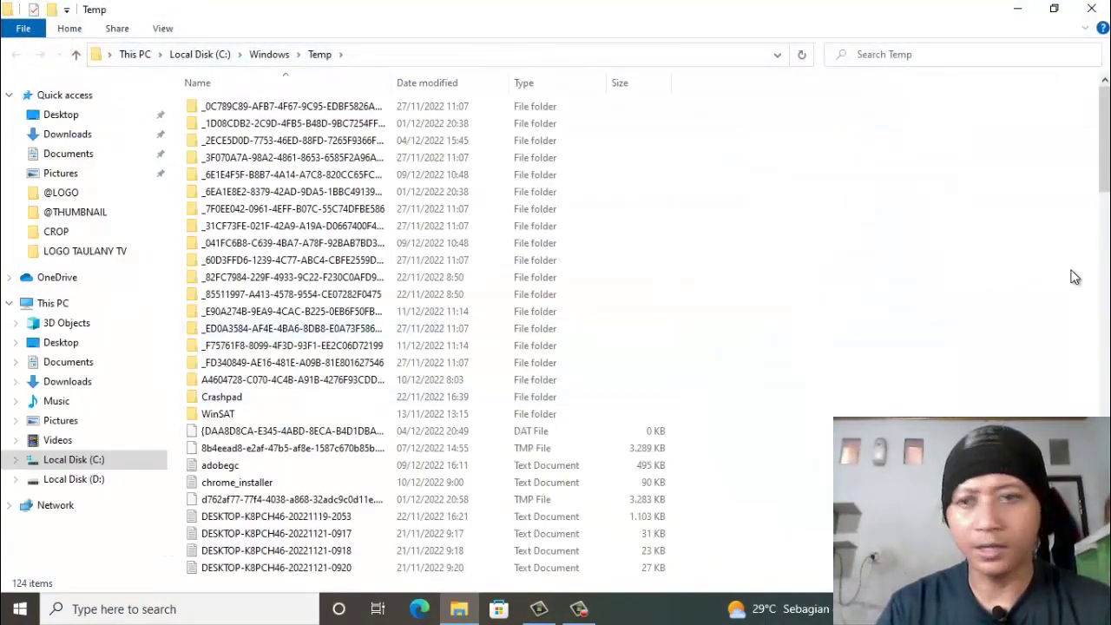
Delete everything in the Windows Temp folder, granting administrator permission for WinSAT and cancelling at the in-use file, and close the folder.
scroll(1094, 174, "down", 18)
scroll(1094, 173, "up", 13)
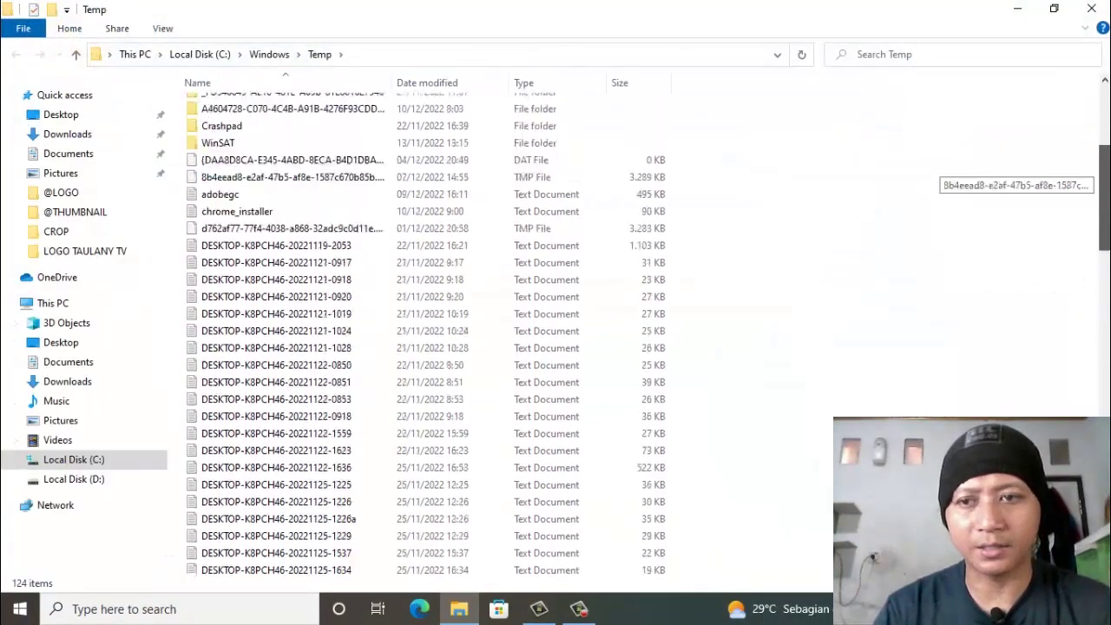
key("ctrl+a")
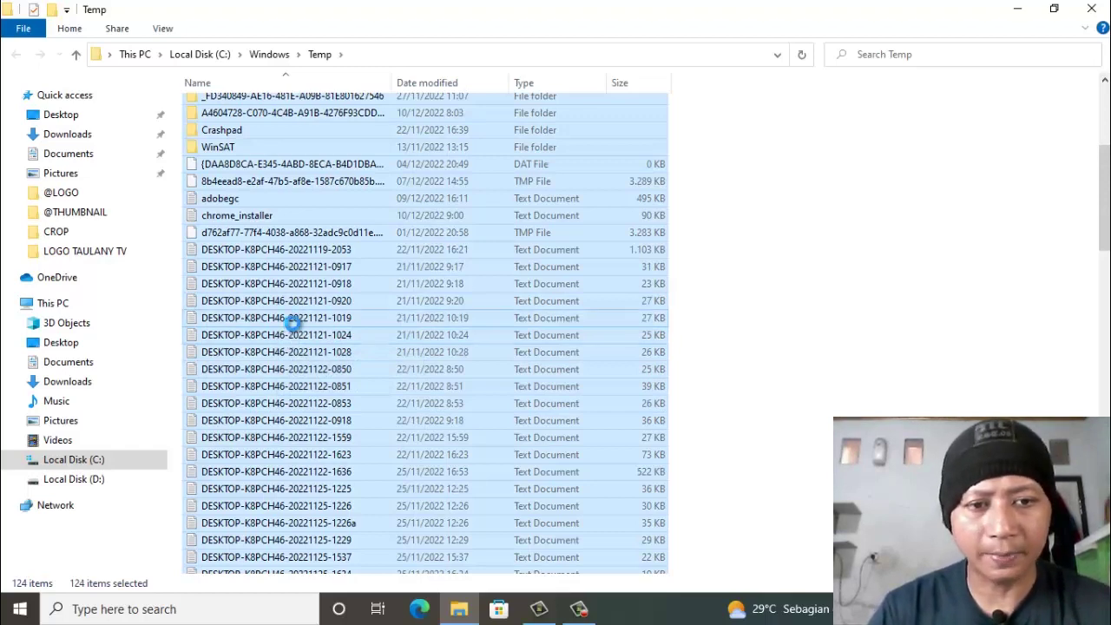
right_click(294, 323)
left_click(334, 531)
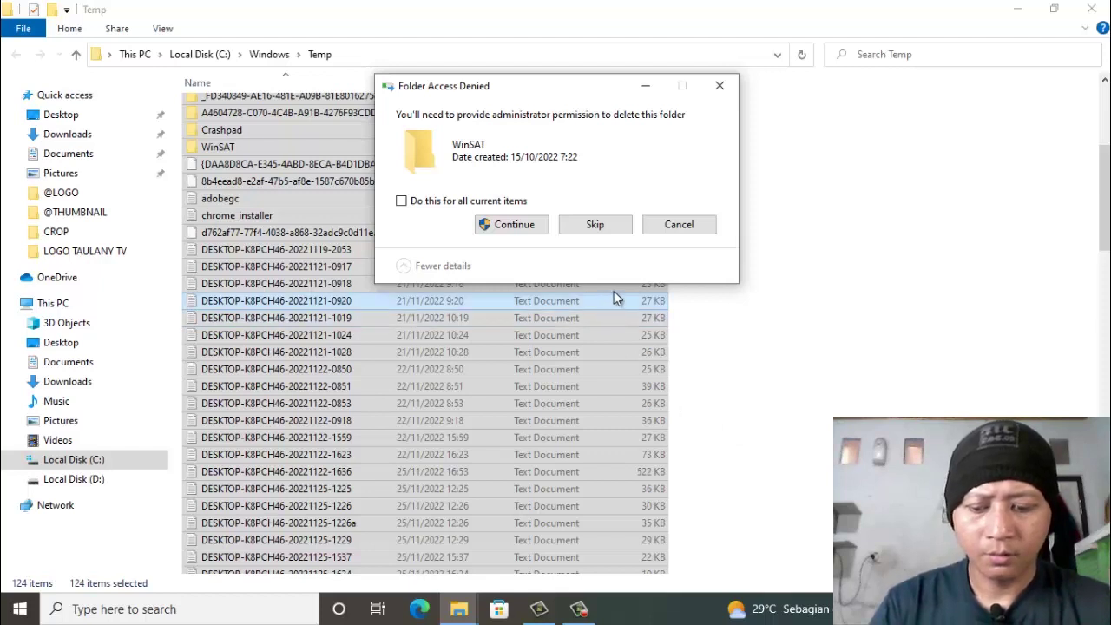
left_click(525, 224)
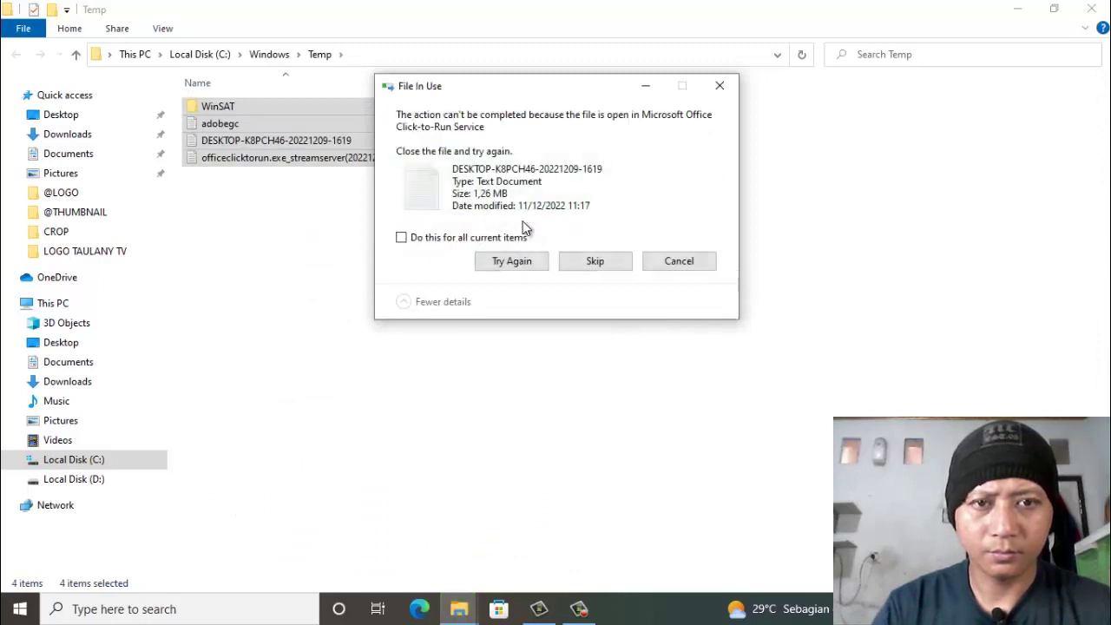
left_click(720, 86)
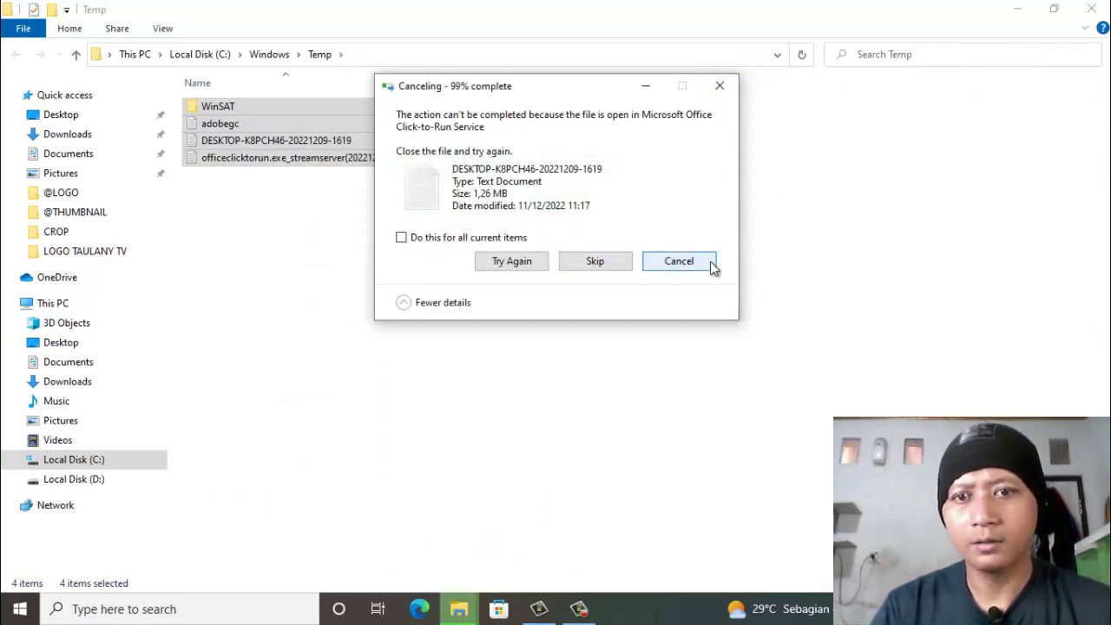
left_click(719, 87)
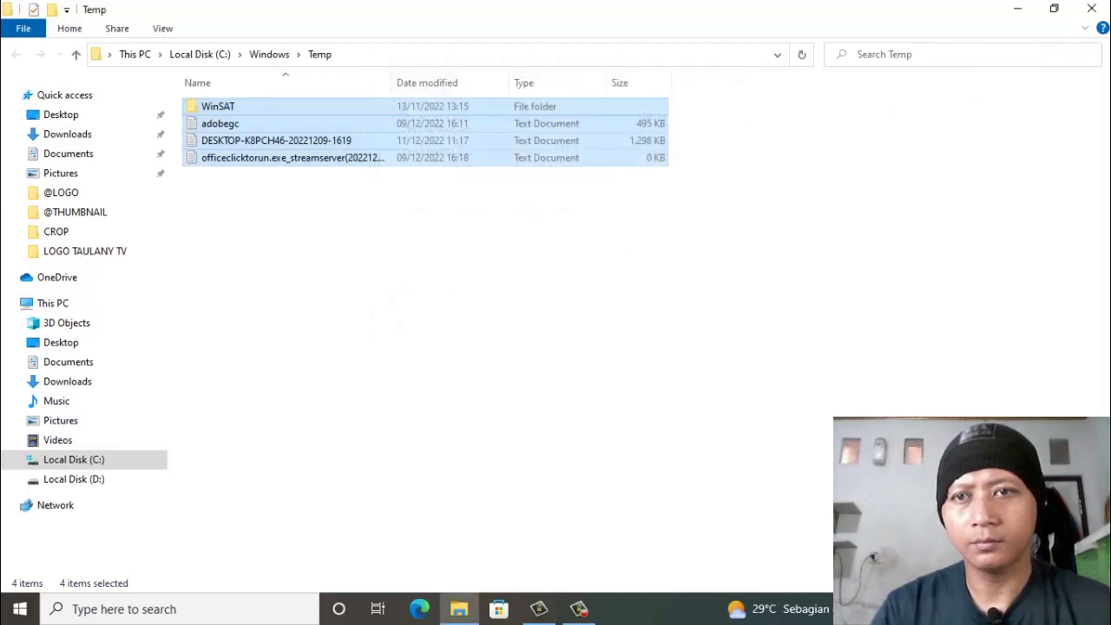
left_click(1091, 9)
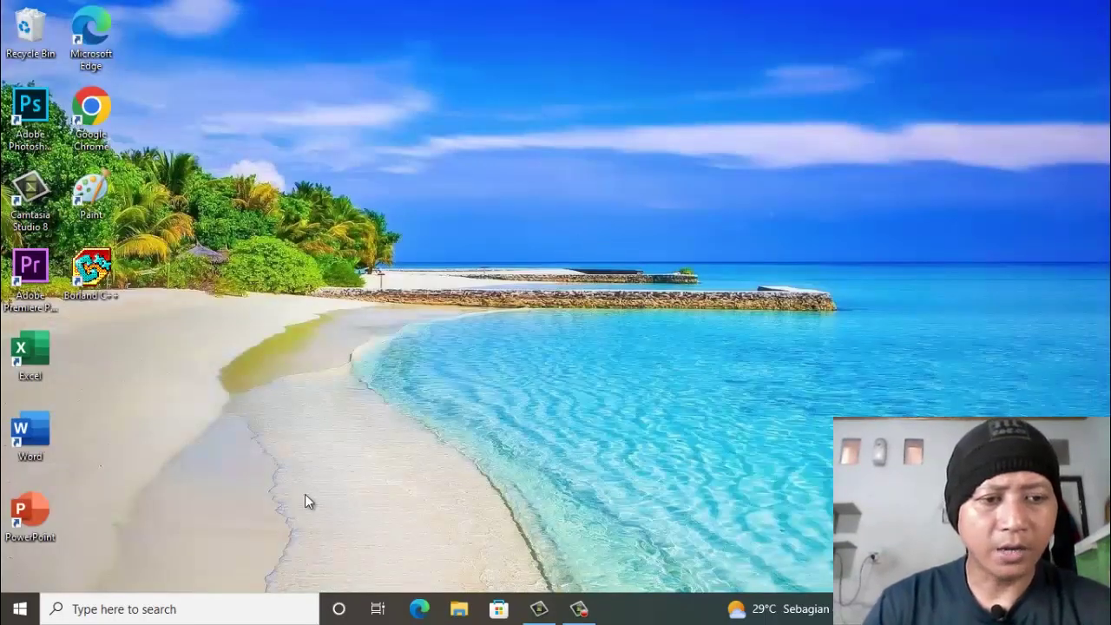
Find the Run app through Windows search and use it to open PREFETCH, granting permanent access to the folder.
left_click(123, 609)
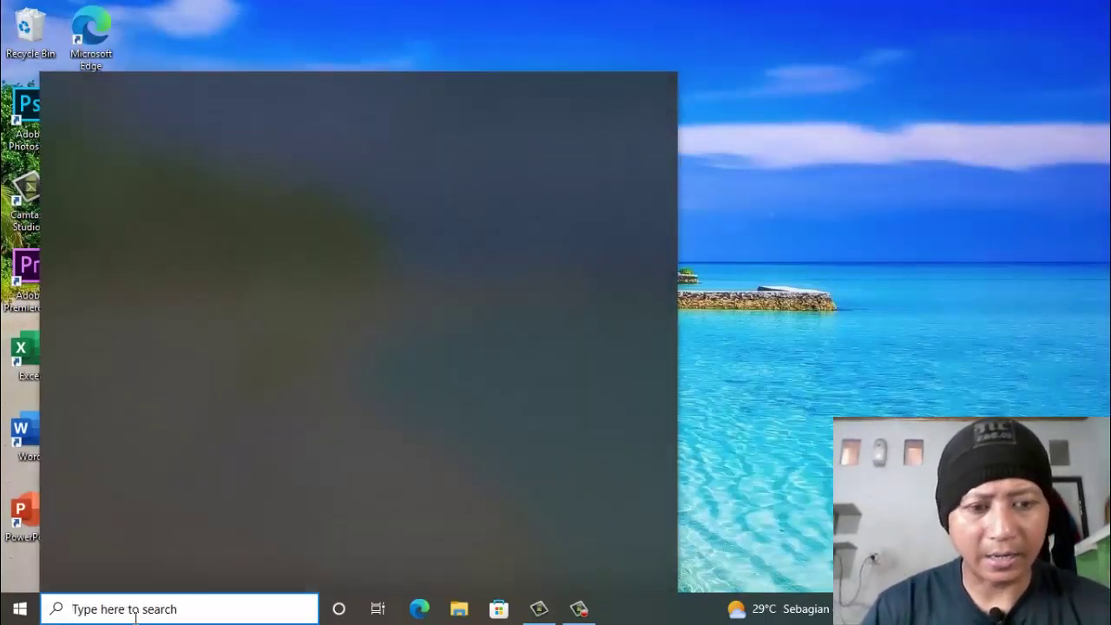
type("RUN")
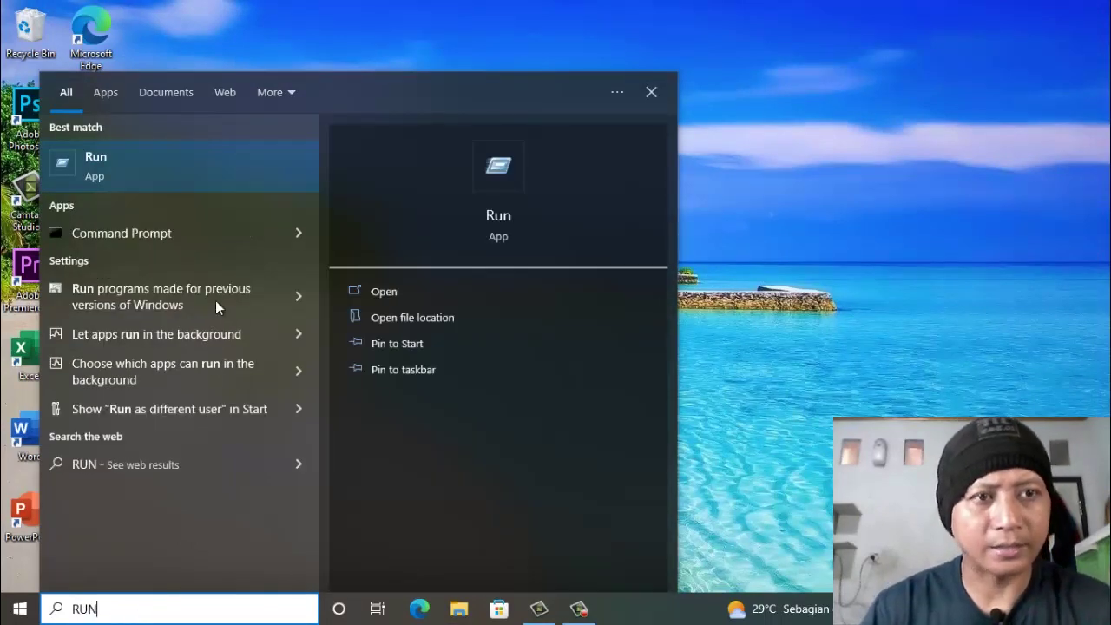
left_click(166, 151)
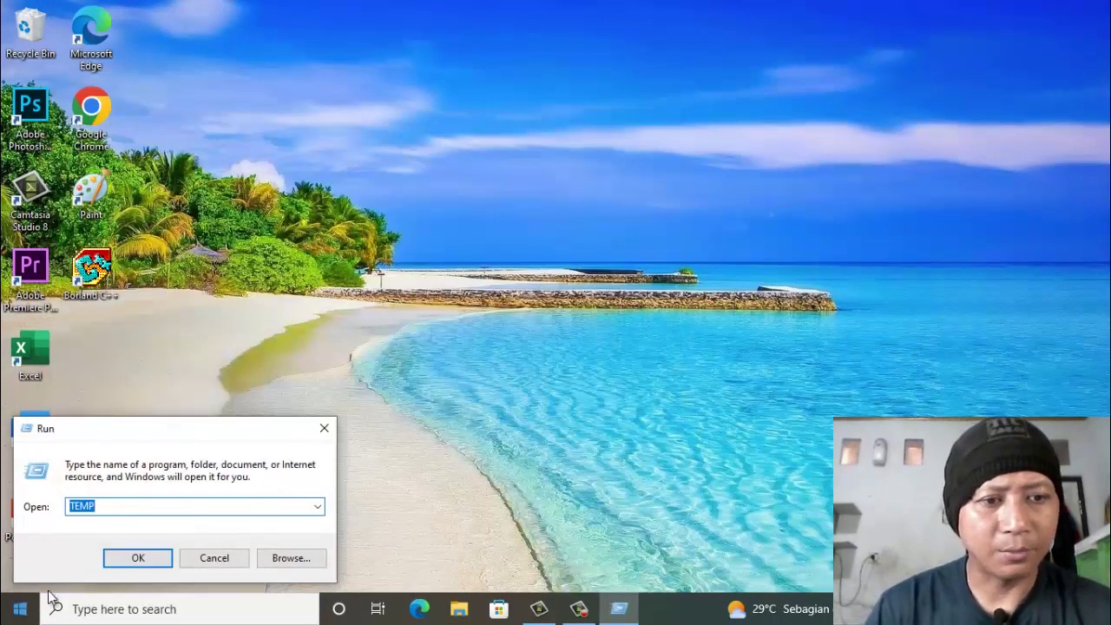
type("PRE")
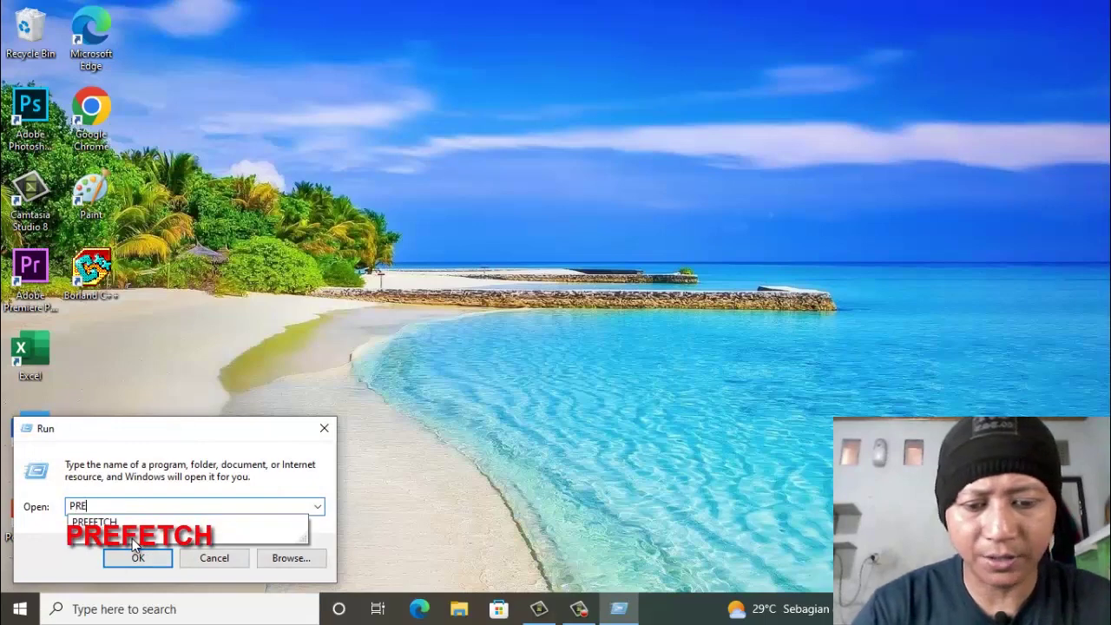
type("FETCH")
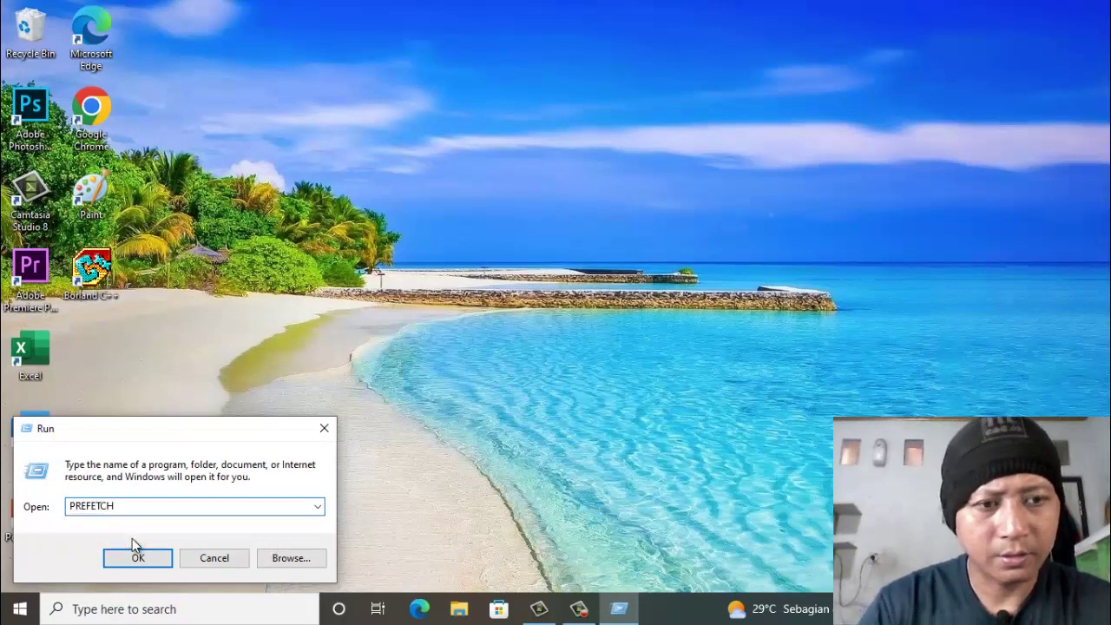
key("Return")
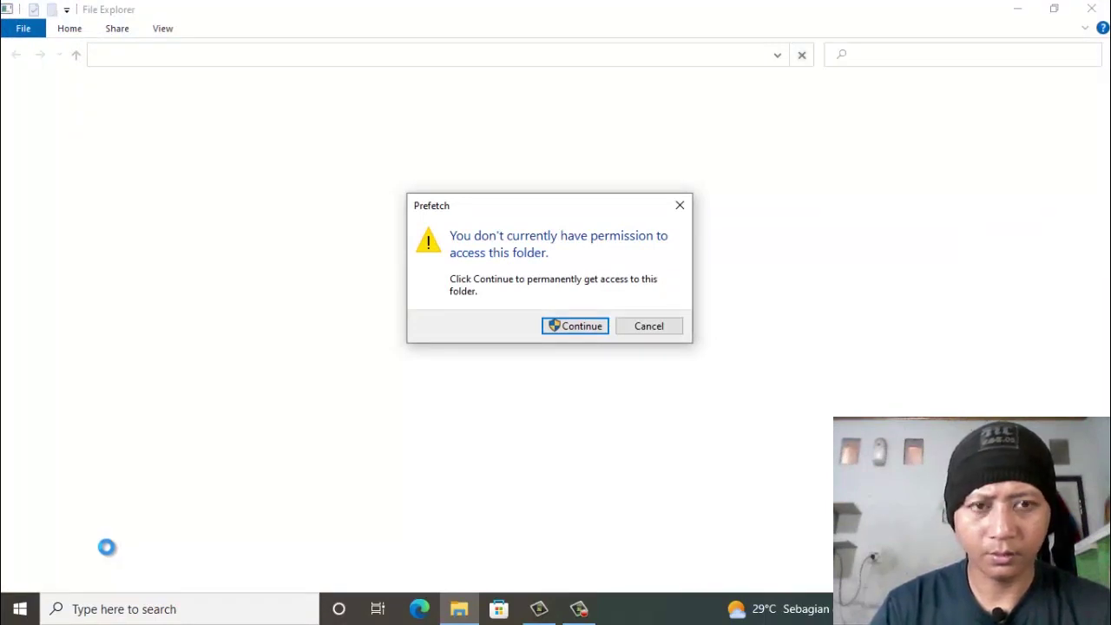
left_click(544, 330)
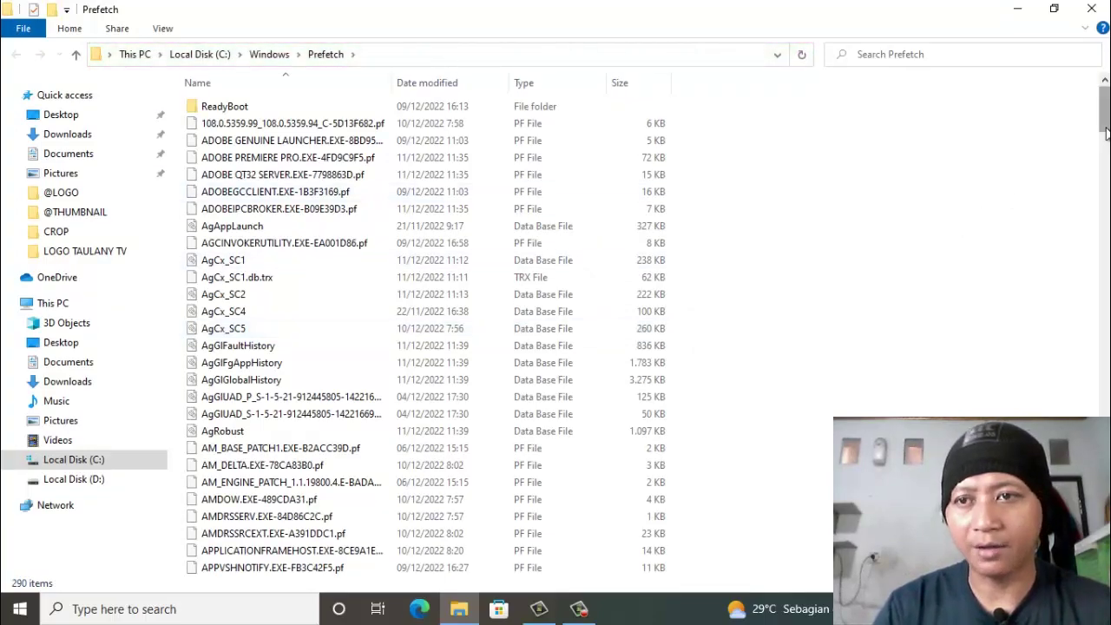
Delete everything in the Windows Prefetch folder, skipping the in-use file PfPre_a88044cc.mkd, and close the folder.
mouse_move(1106, 121)
left_mouse_down()
mouse_move(1105, 438)
mouse_move(1105, 109)
left_mouse_up()
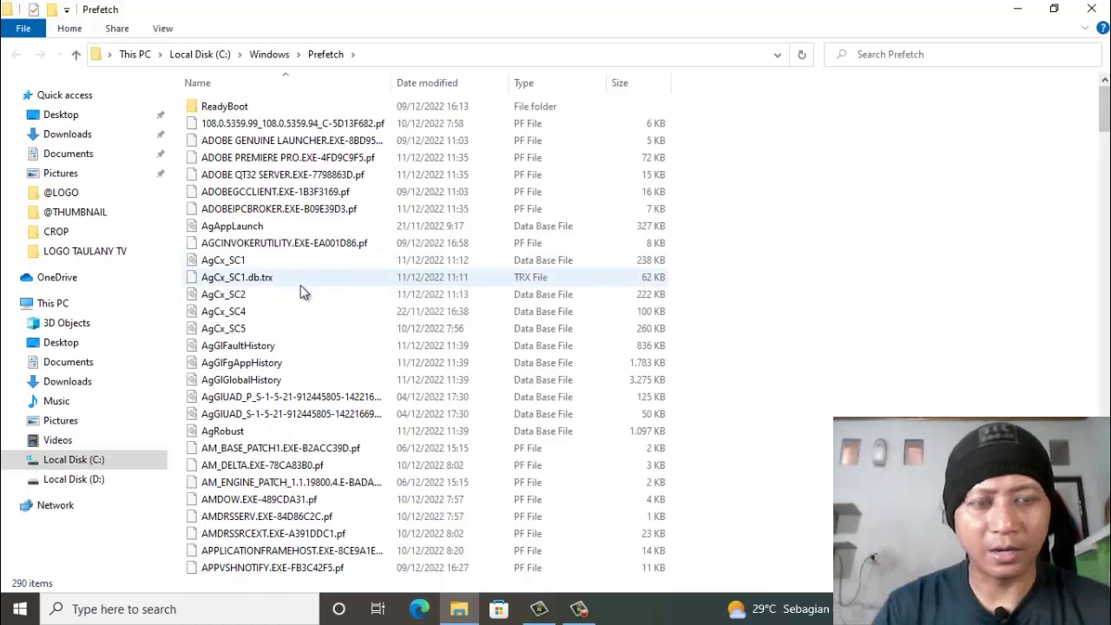
key("ctrl+a")
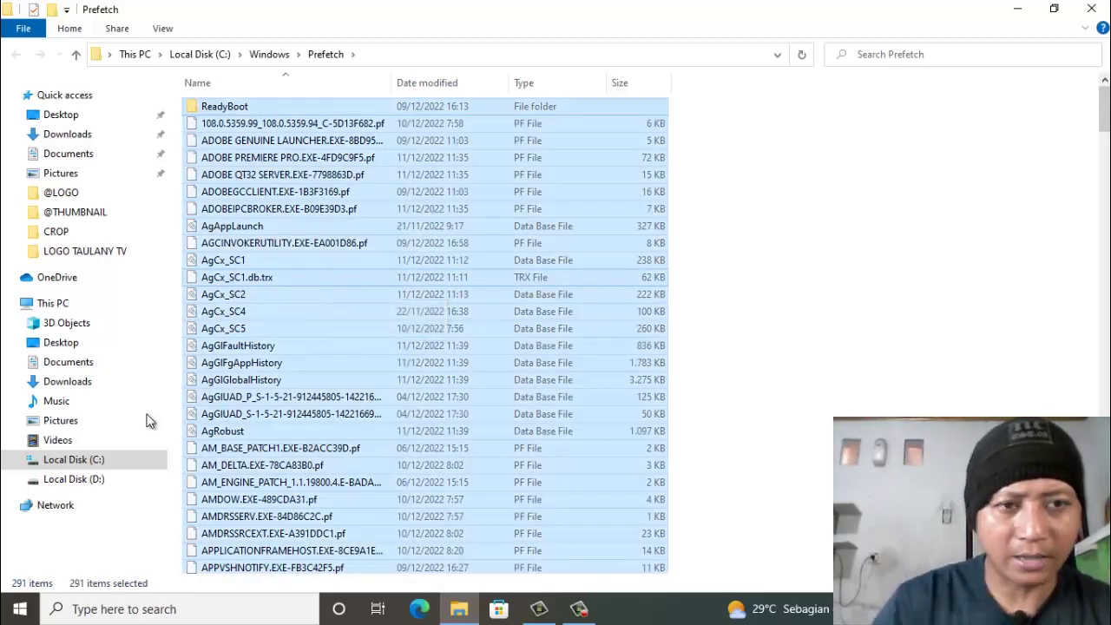
right_click(323, 315)
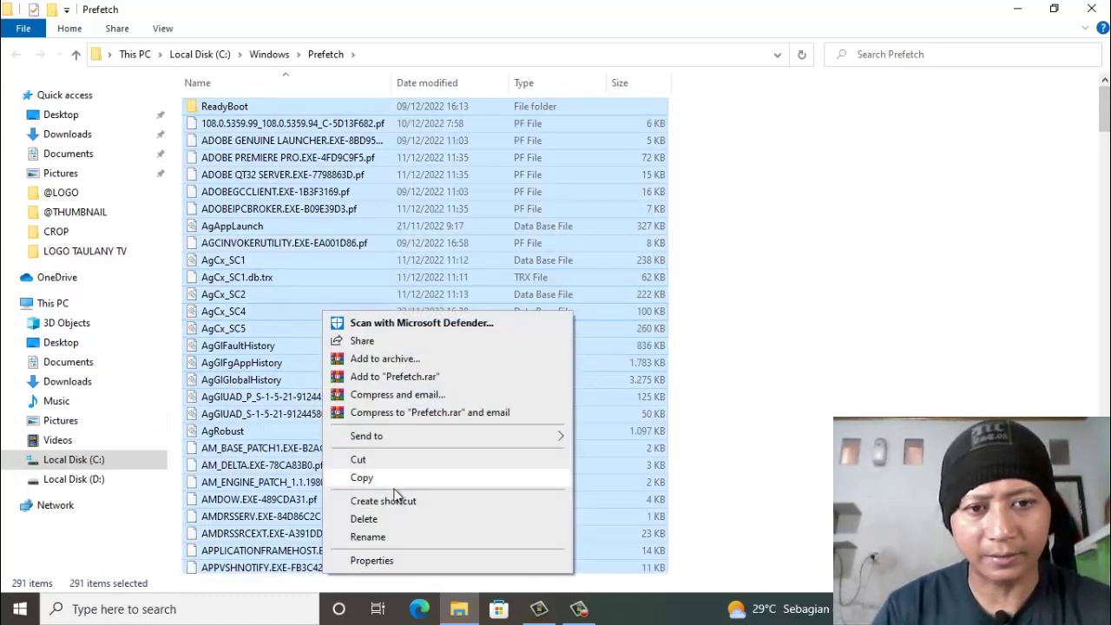
left_click(372, 517)
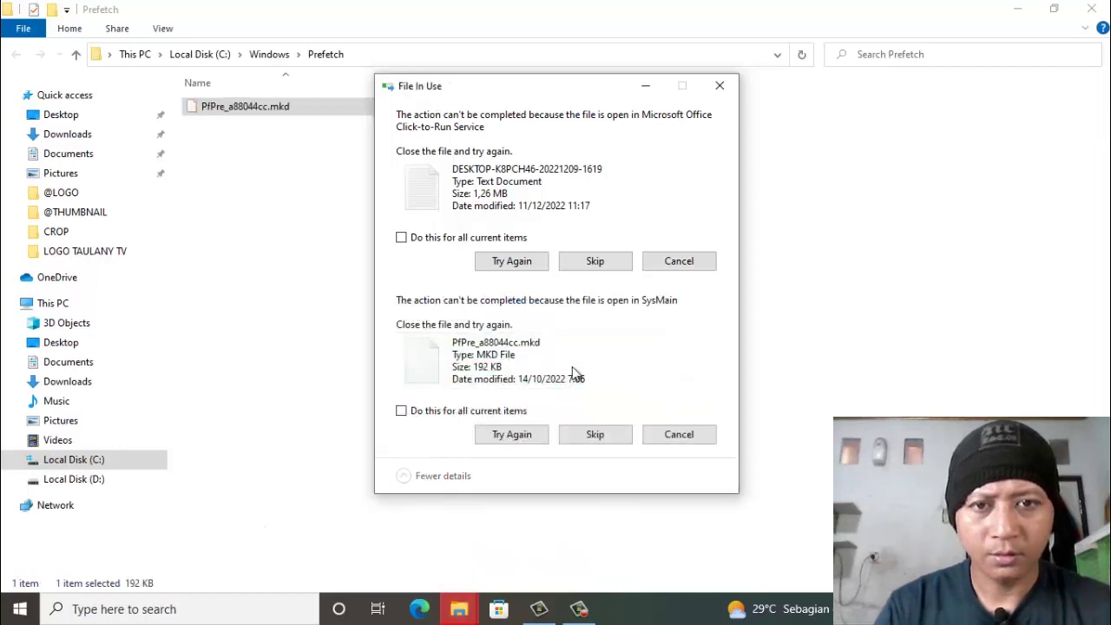
left_click(608, 439)
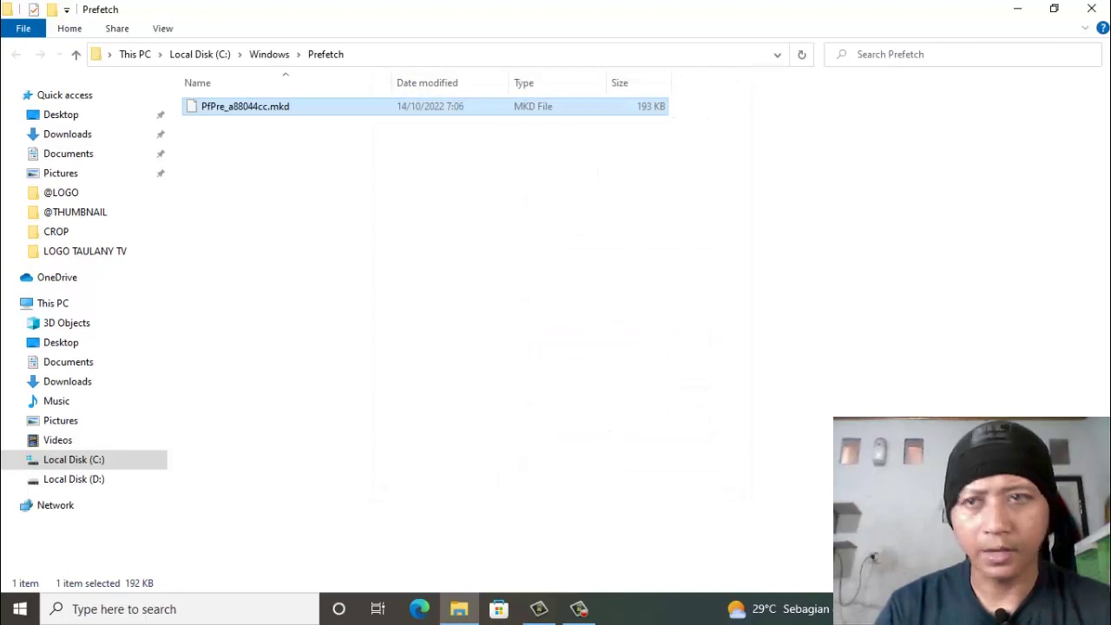
left_click(1092, 11)
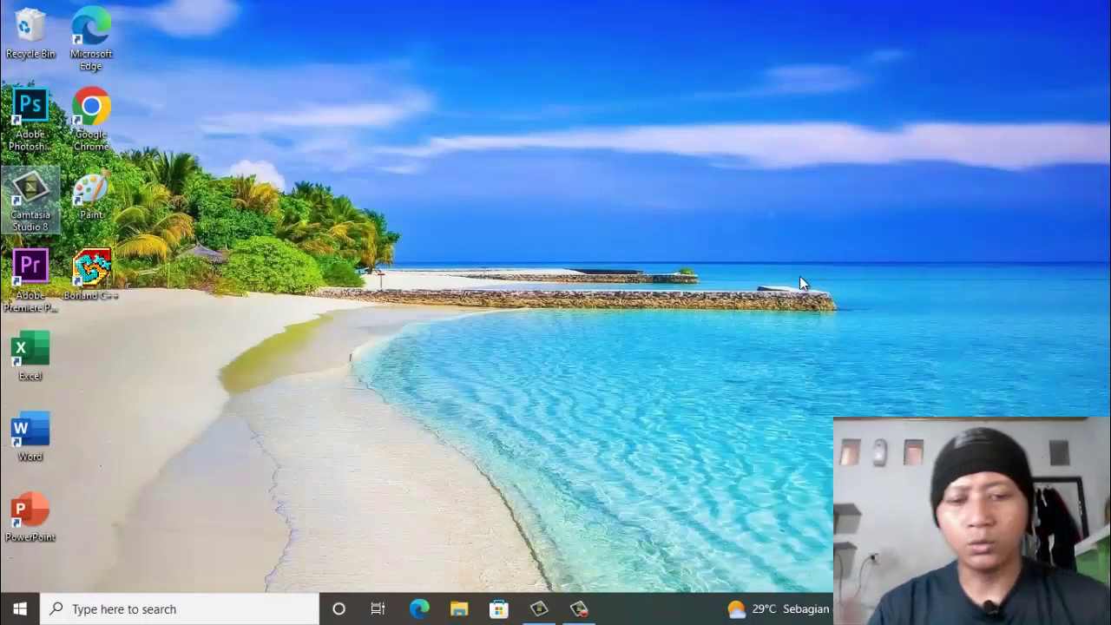